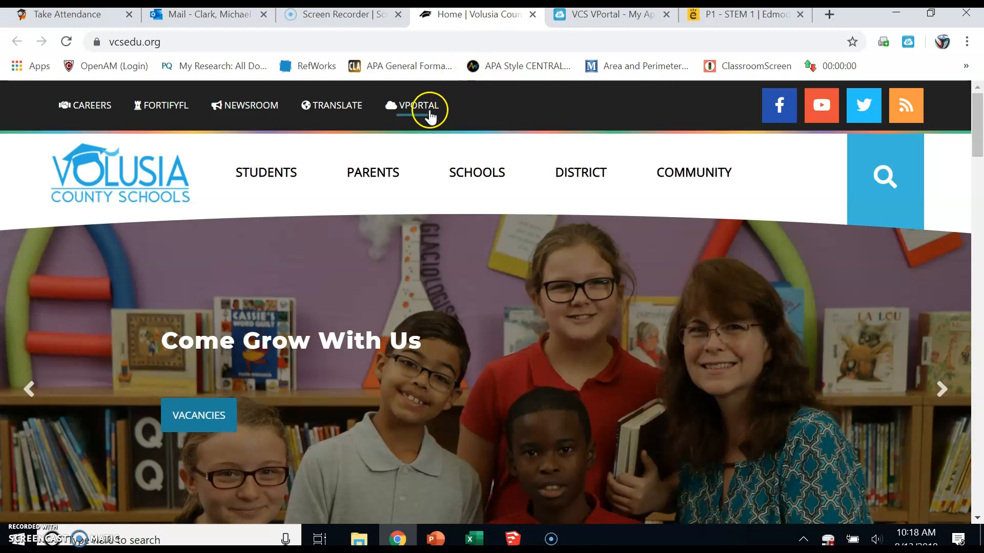
- Open Office 365 from the VCS VPortal and go to the OneDrive file library
{"action": "left_click", "coordinate": [605, 21]}
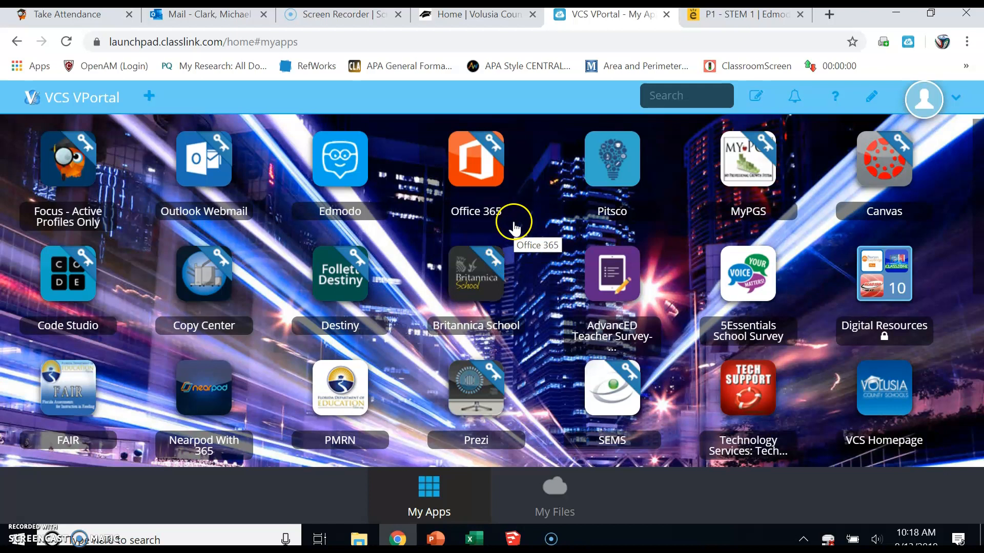
{"action": "left_click", "coordinate": [488, 160]}
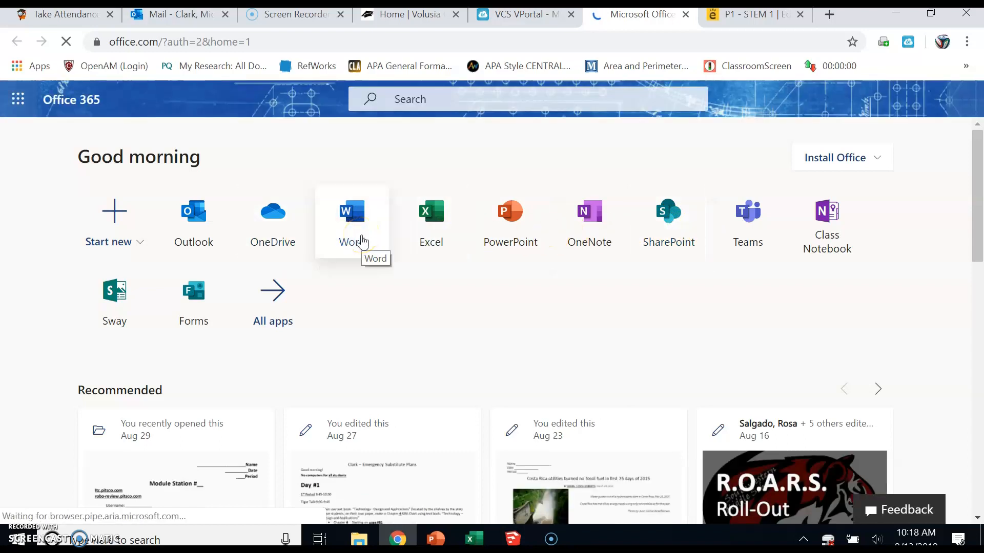
{"action": "left_click", "coordinate": [520, 237]}
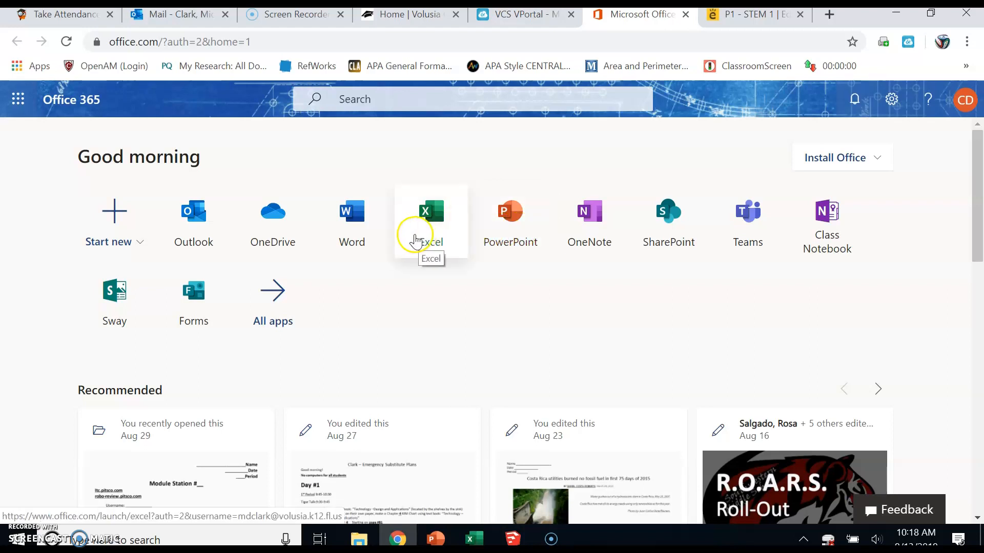
{"action": "left_click", "coordinate": [411, 240]}
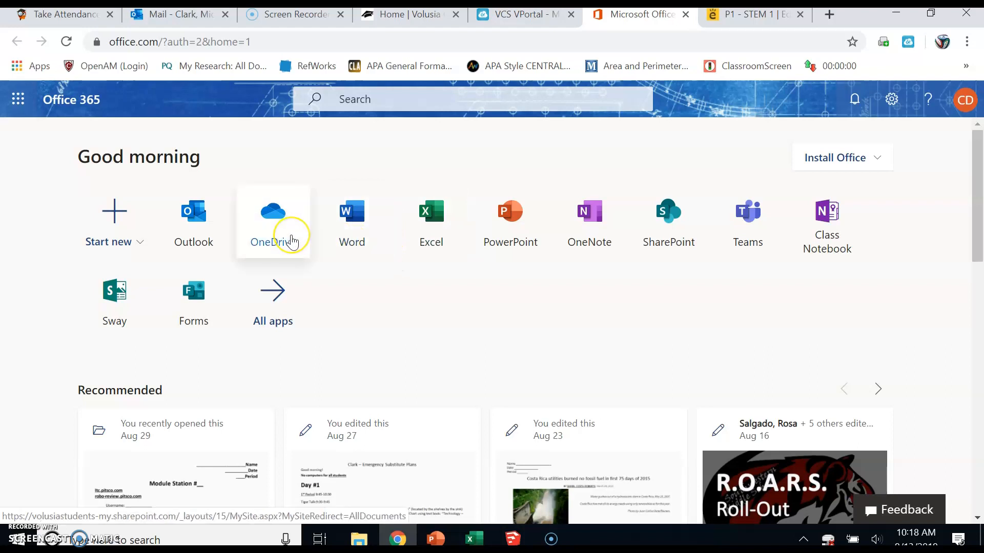
{"action": "left_click", "coordinate": [292, 242]}
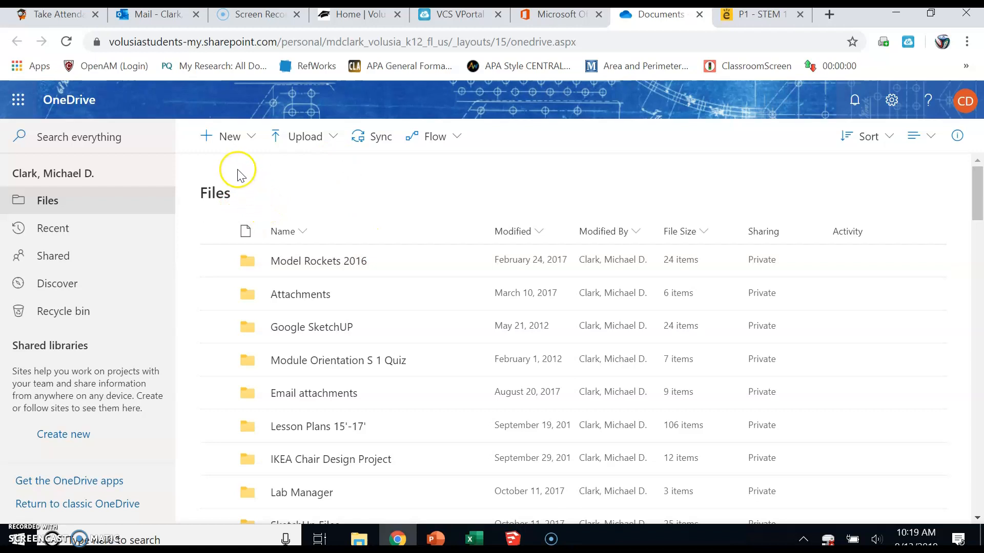
- Create a new OneDrive folder named "SketchUp Files 2019-2020"
{"action": "left_click", "coordinate": [205, 137]}
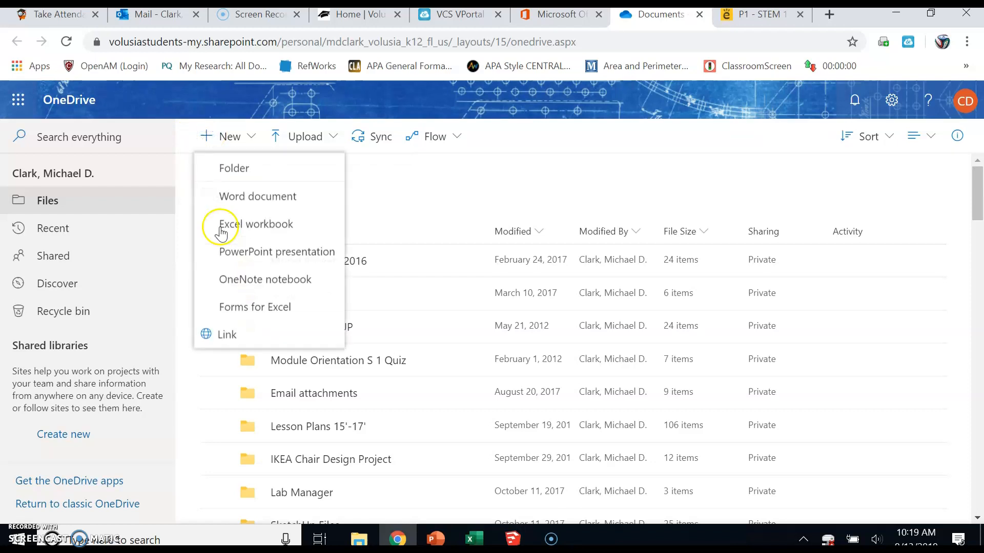
{"action": "left_click", "coordinate": [237, 174]}
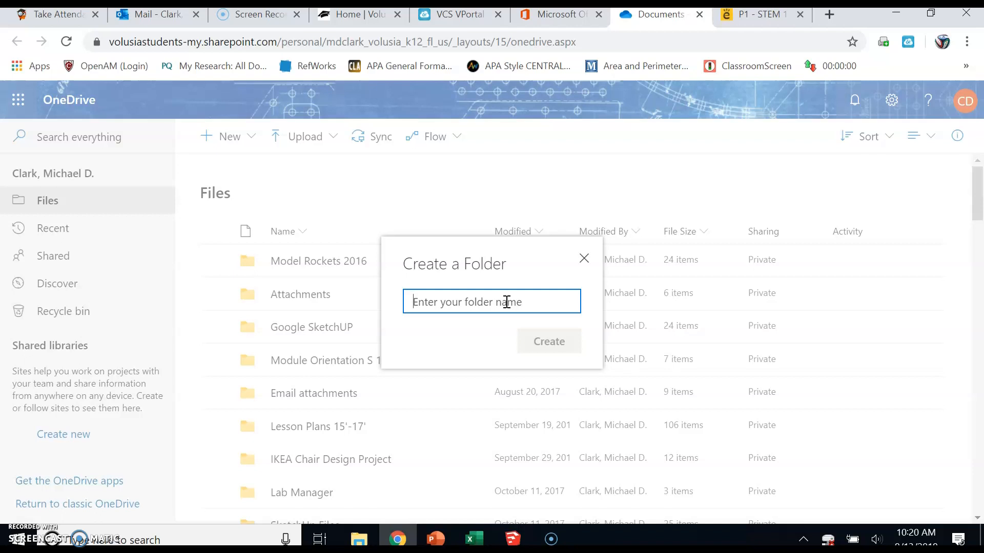
{"action": "type", "text": "SketchUp Files 2019-2020"}
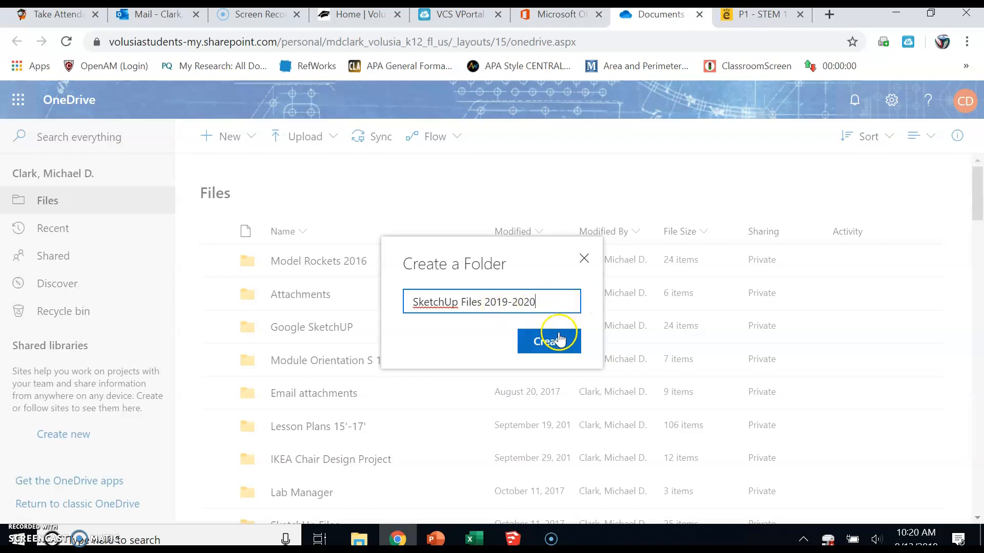
{"action": "left_click", "coordinate": [560, 348]}
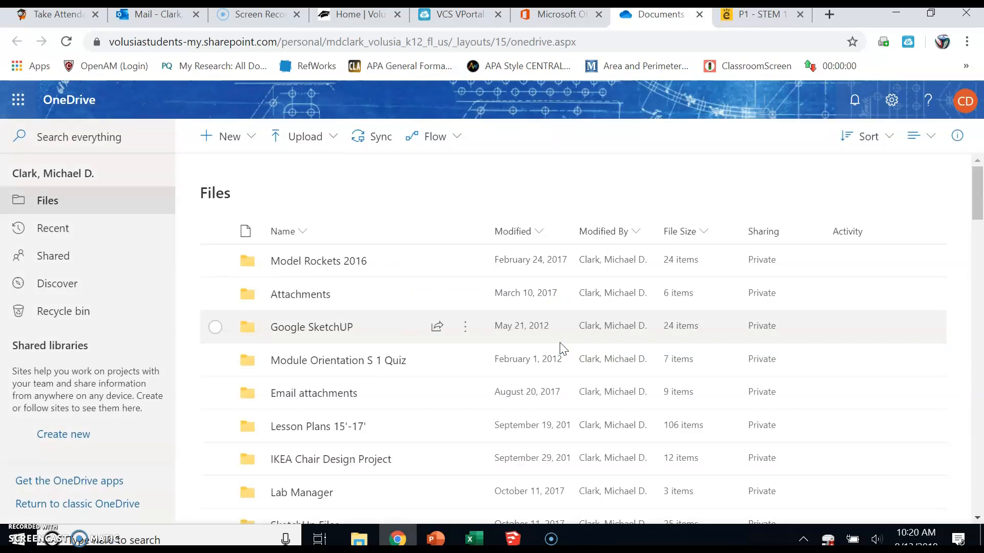
- View the contents of the SketchUp Files 2019-2020 folder, and return to the main Files list to locate the folder there
{"action": "scroll", "coordinate": [389, 303], "scroll_direction": "down", "scroll_amount": 8}
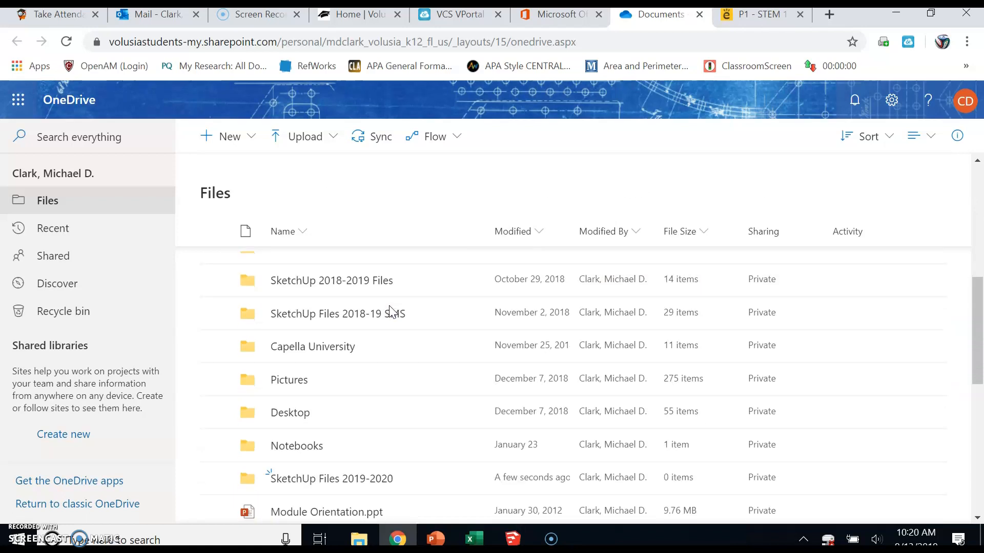
{"action": "scroll", "coordinate": [395, 318], "scroll_direction": "down", "scroll_amount": 2}
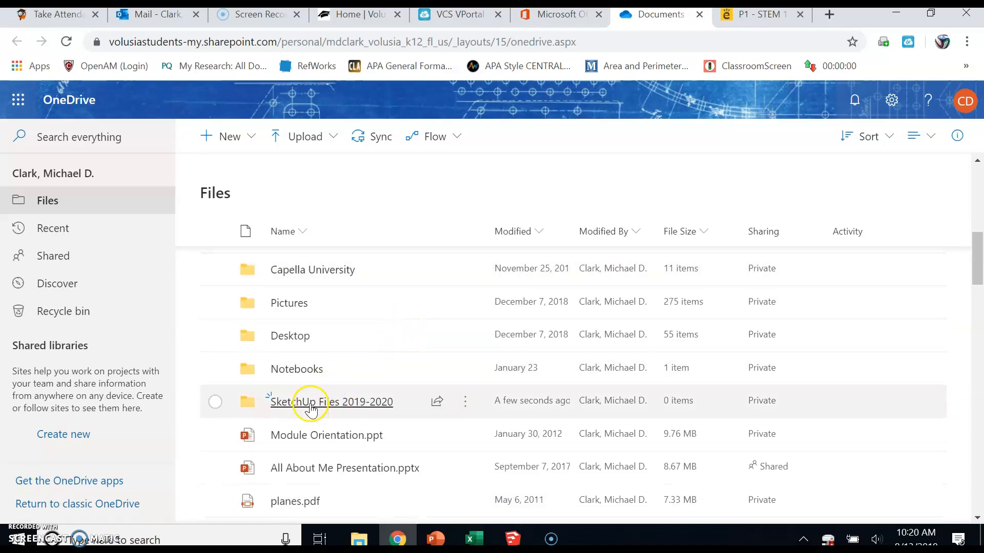
{"action": "left_click", "coordinate": [380, 409]}
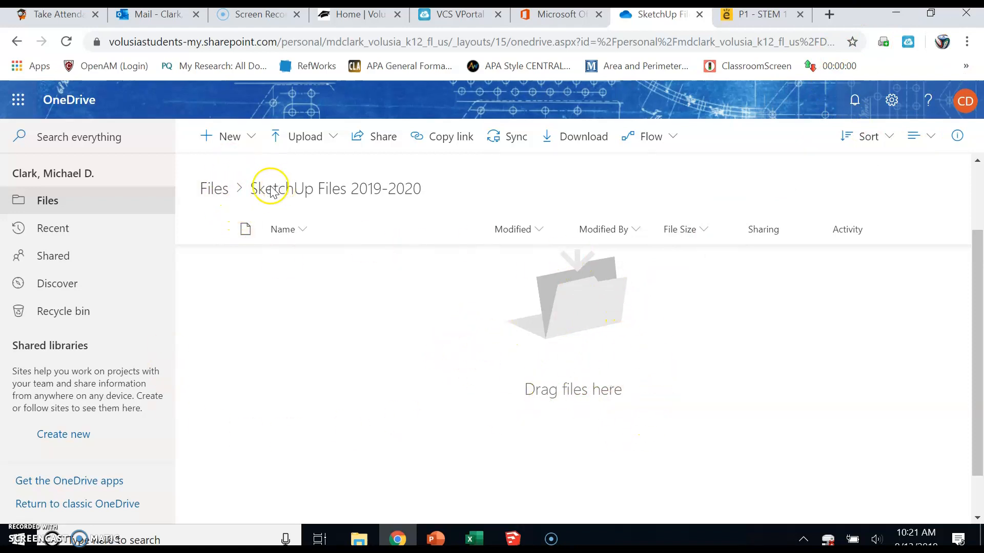
{"action": "left_click", "coordinate": [211, 189]}
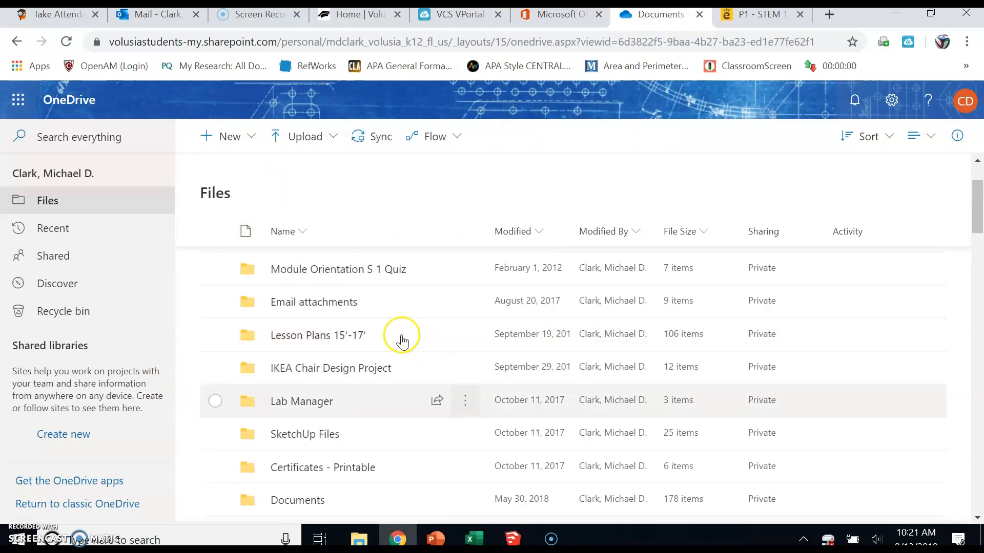
{"action": "scroll", "coordinate": [398, 389], "scroll_direction": "down", "scroll_amount": 5}
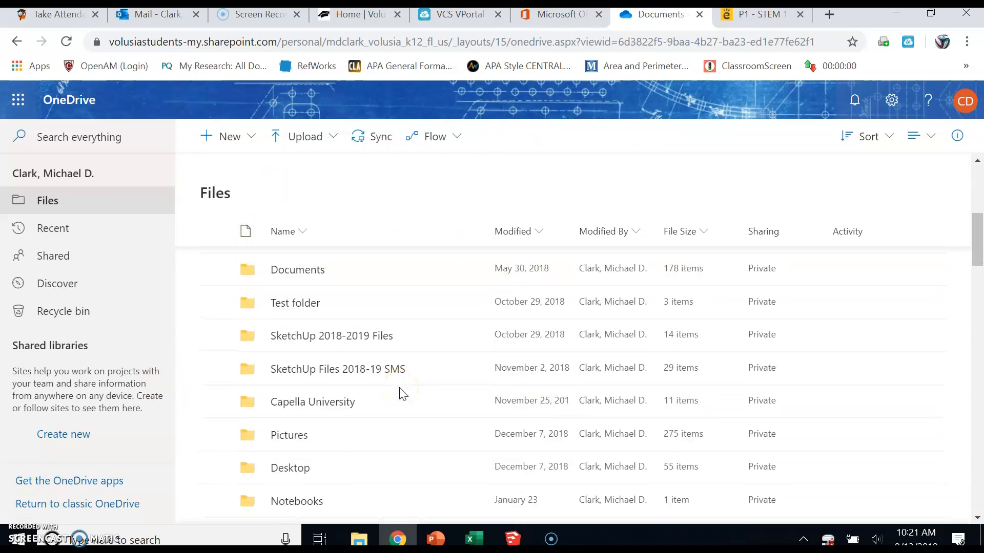
{"action": "scroll", "coordinate": [403, 393], "scroll_direction": "down", "scroll_amount": 3}
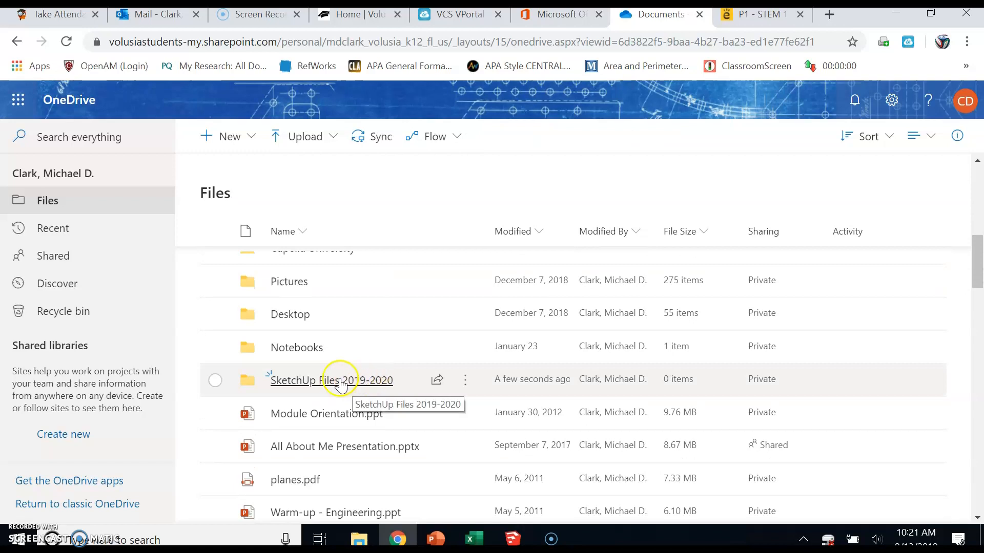
- Minimize the browser and PowerPoint windows, and open Software Center by searching the computer for "software"
{"action": "left_click", "coordinate": [888, 19]}
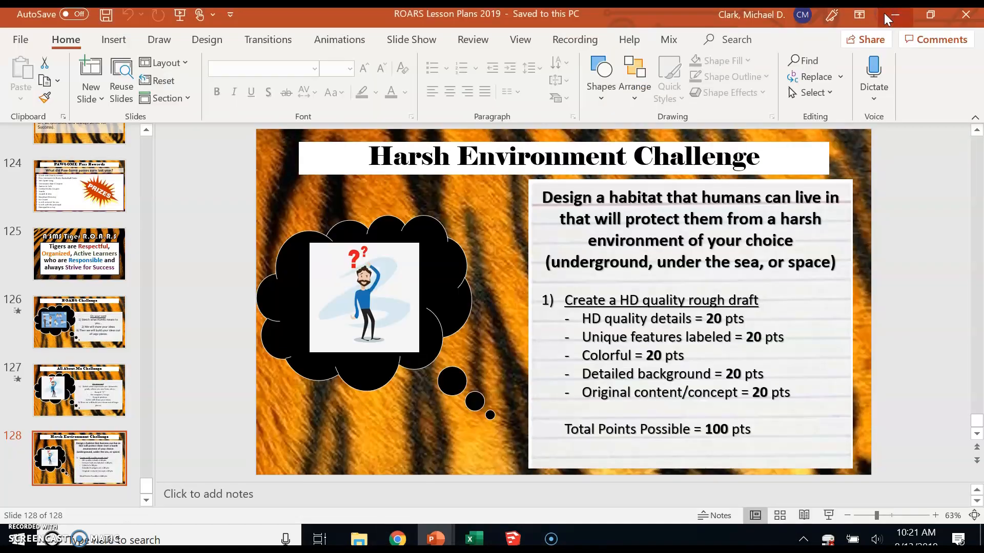
{"action": "left_click", "coordinate": [888, 19]}
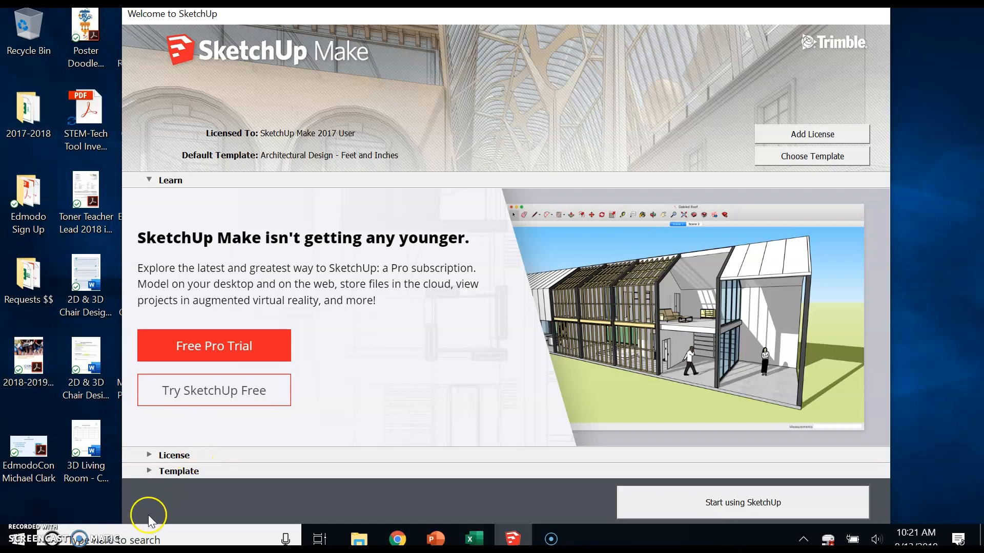
{"action": "left_click", "coordinate": [145, 533]}
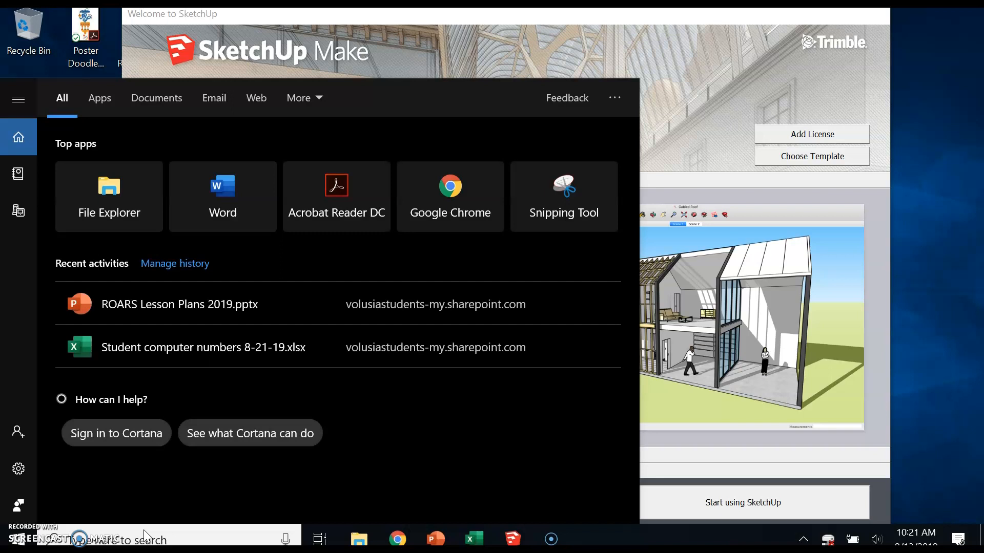
{"action": "type", "text": "software"}
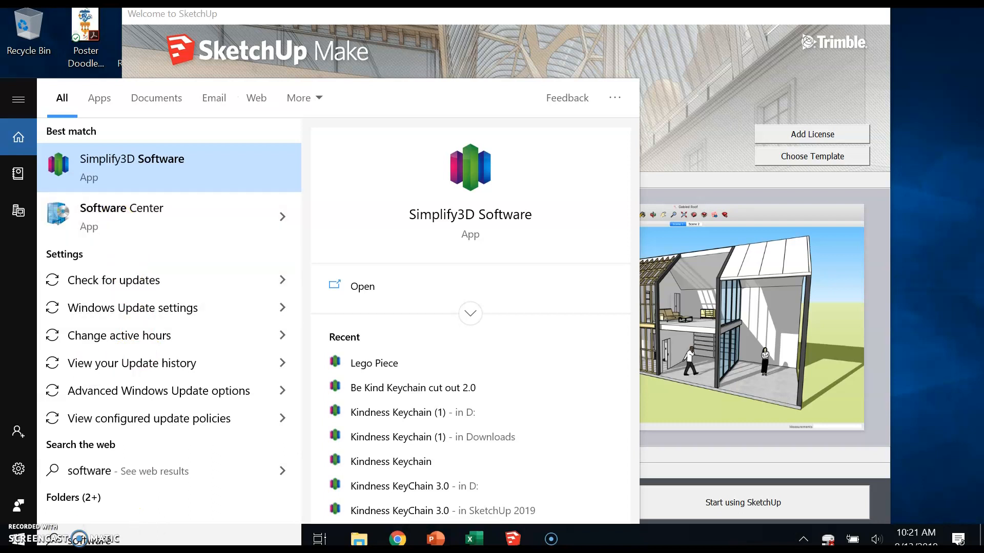
{"action": "left_click", "coordinate": [135, 214]}
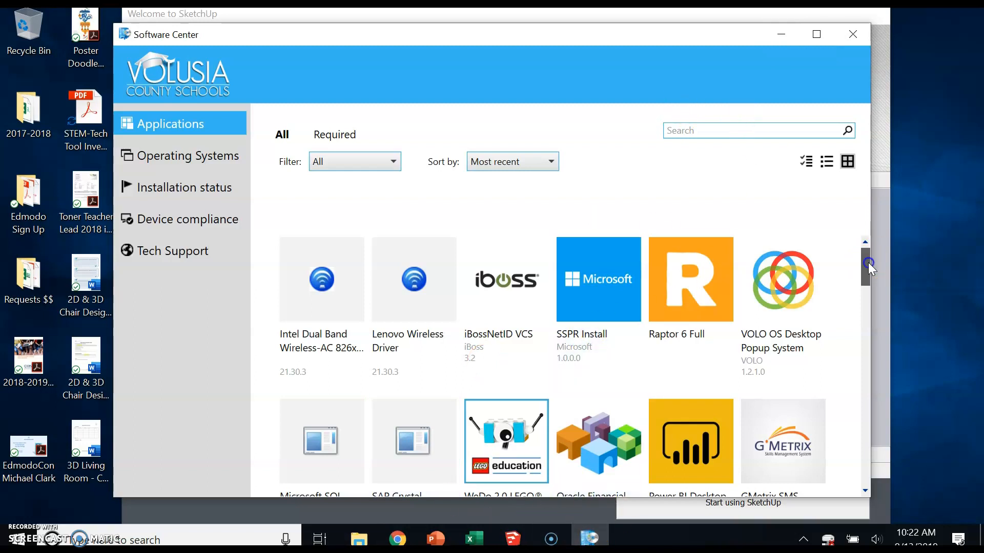
- Search the Software Center applications for "sketchup" and minimize the Software Center window
{"action": "left_click_drag", "start_coordinate": [868, 262], "coordinate": [881, 235]}
{"action": "left_click", "coordinate": [714, 130]}
{"action": "left_click", "coordinate": [847, 130]}
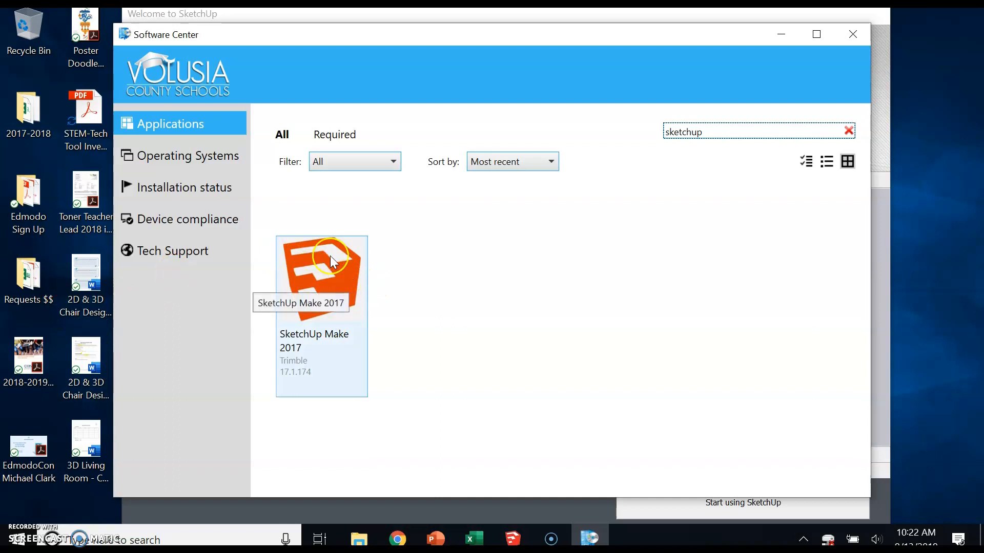
{"action": "left_click", "coordinate": [783, 40]}
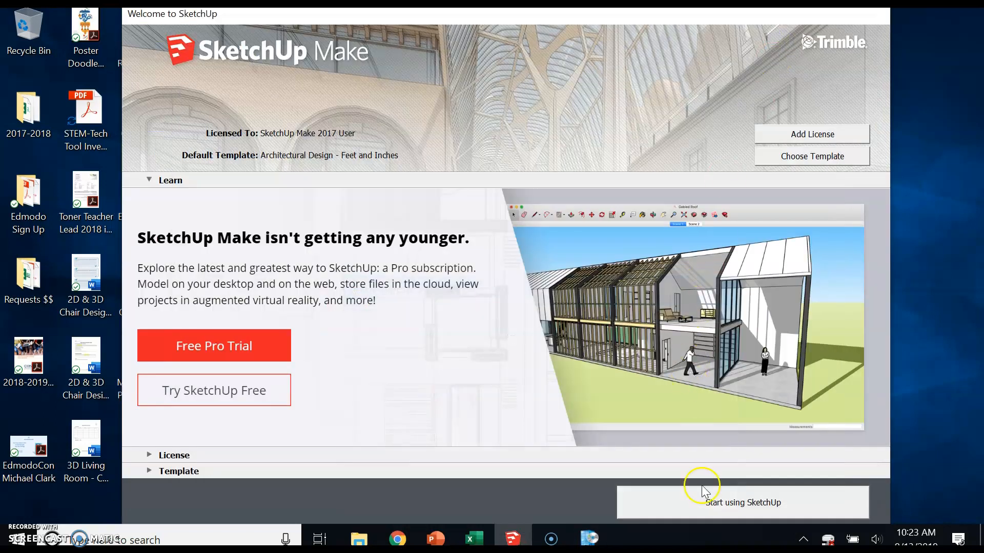
{"action": "left_click", "coordinate": [590, 538]}
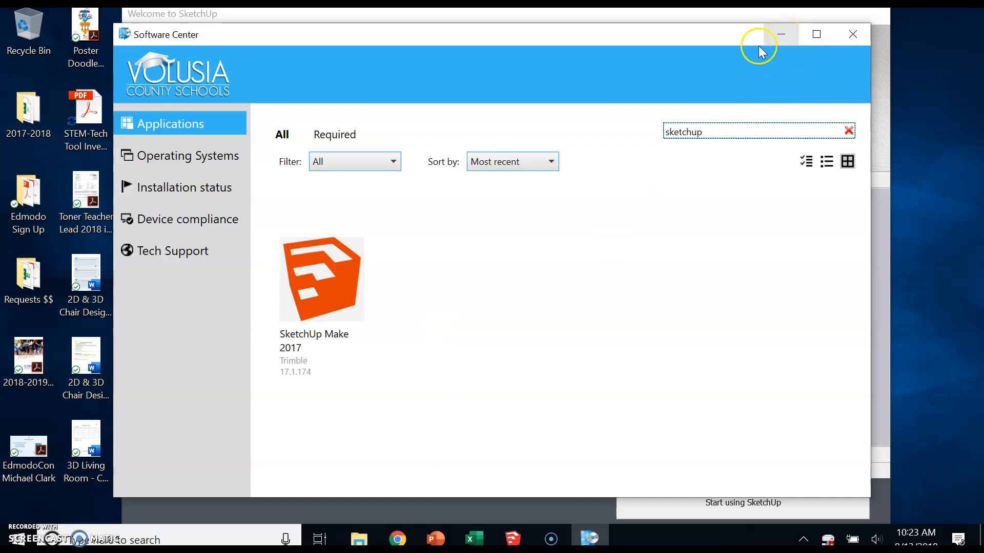
{"action": "left_click", "coordinate": [781, 34]}
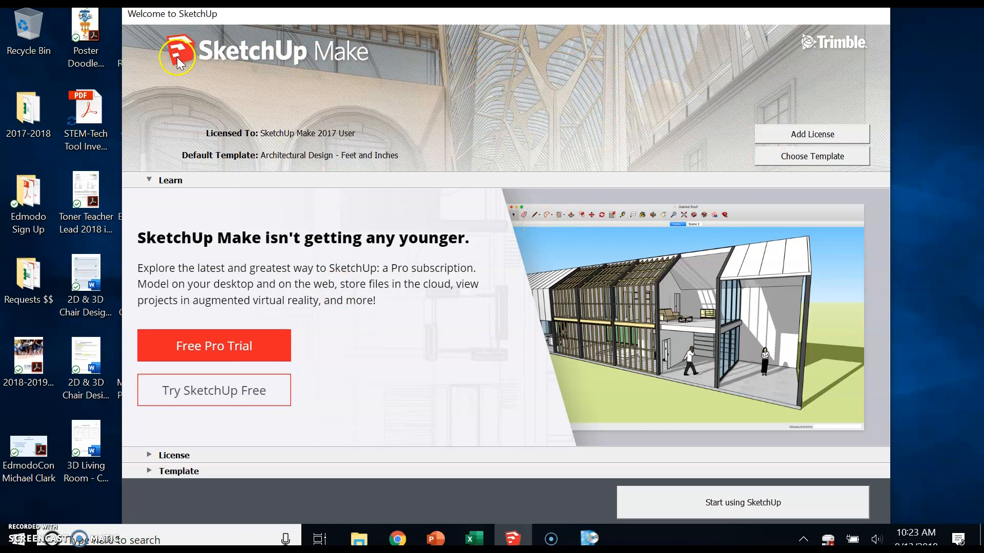
- Start SketchUp with the Architectural Design - Feet and Inches template, declining to open the auto-saved file
{"action": "left_click", "coordinate": [799, 156]}
{"action": "left_click", "coordinate": [308, 233]}
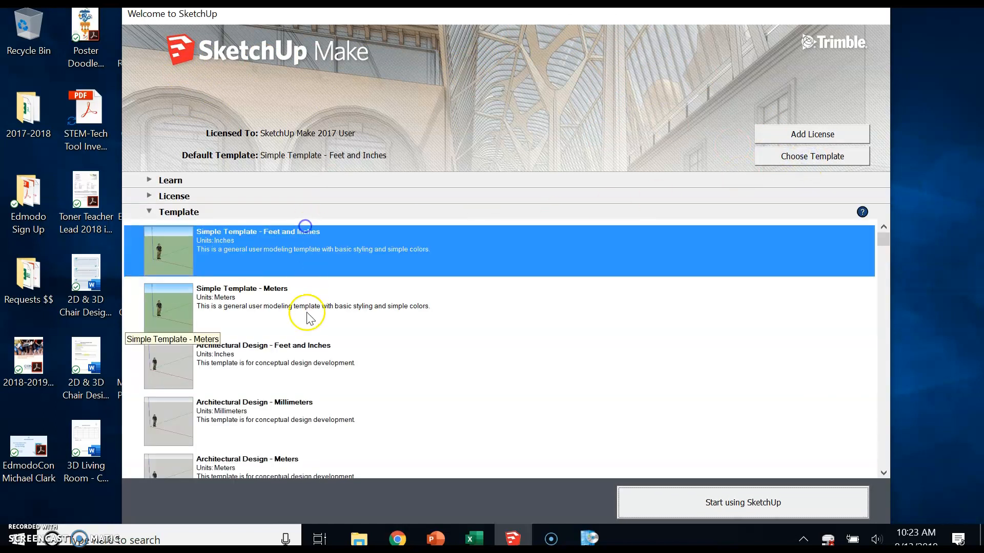
{"action": "left_click", "coordinate": [308, 308]}
{"action": "left_click", "coordinate": [300, 370]}
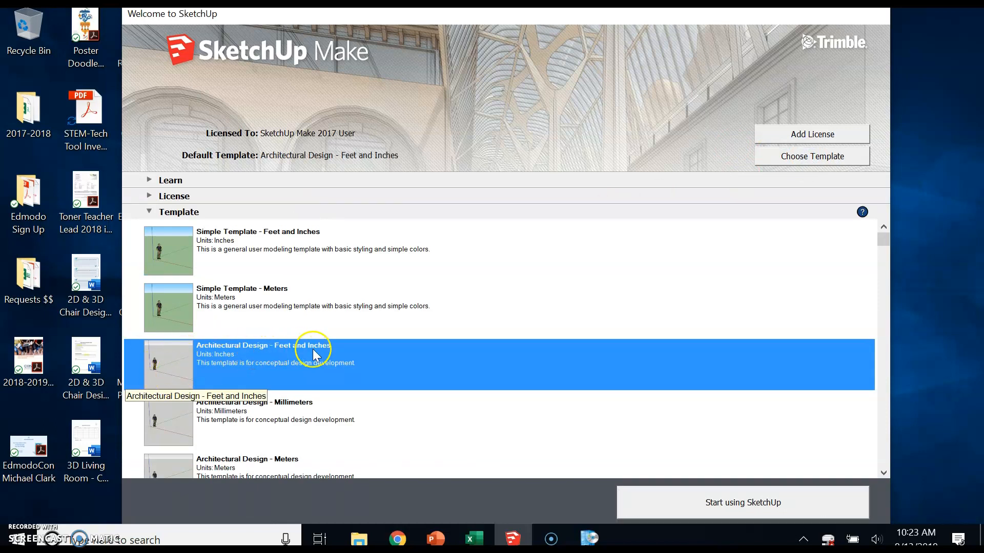
{"action": "left_click", "coordinate": [717, 501]}
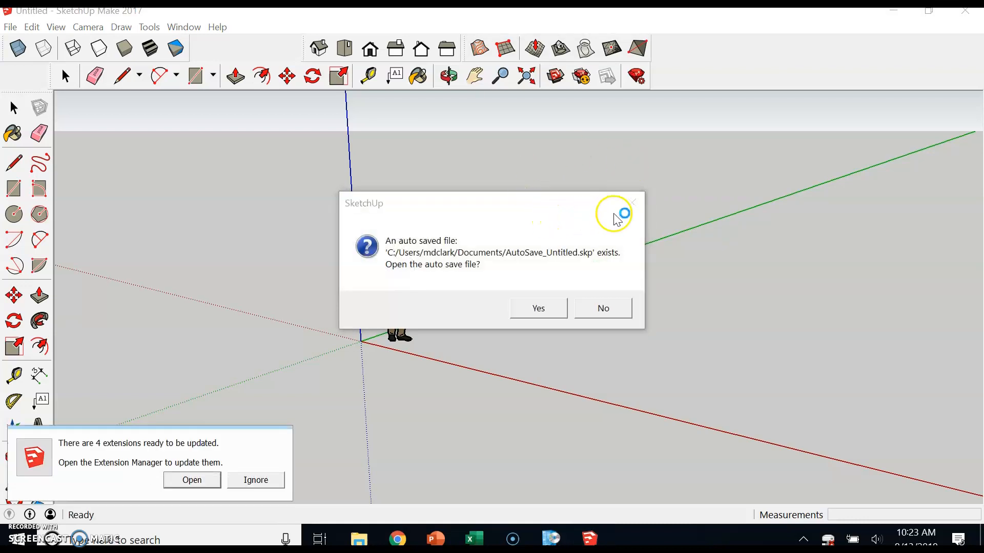
{"action": "left_click", "coordinate": [620, 308]}
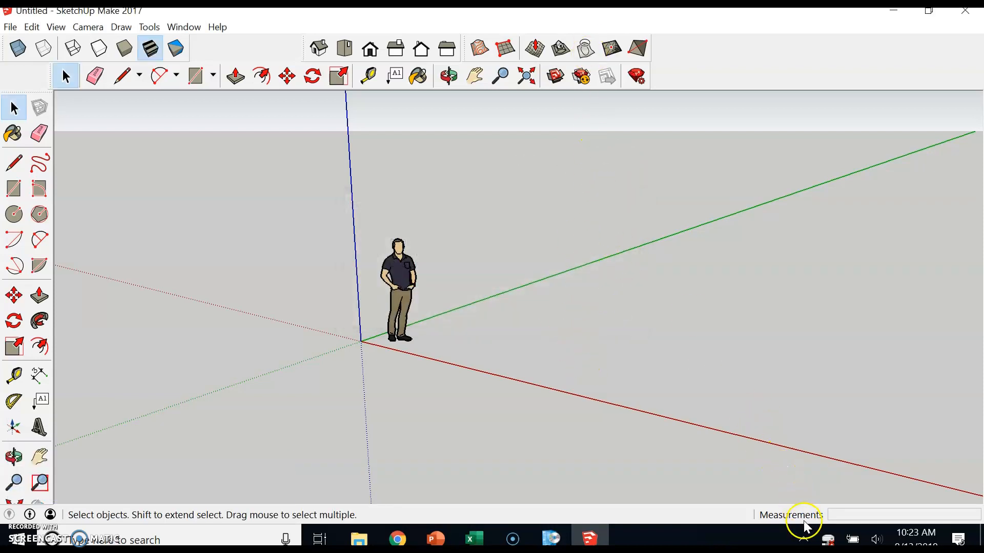
- Check the OneDrive sync status among the hidden system tray items and return to the SketchUp model
{"action": "left_click", "coordinate": [805, 539]}
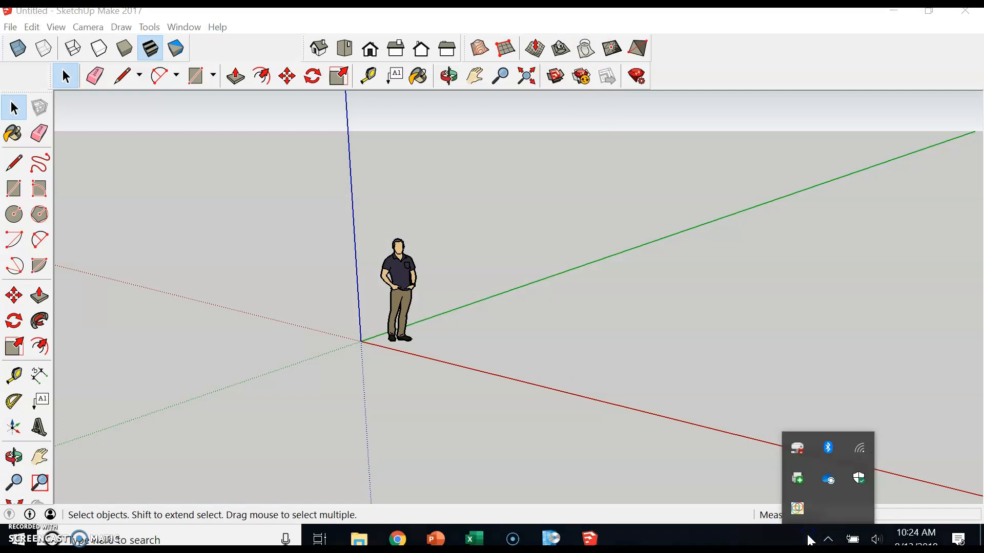
{"action": "mouse_move", "coordinate": [829, 487]}
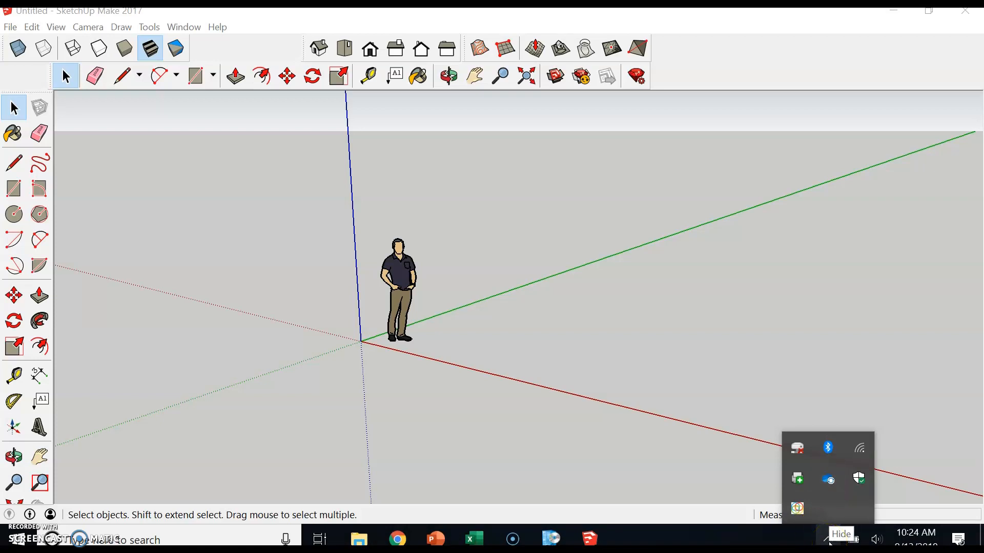
{"action": "left_click", "coordinate": [828, 484]}
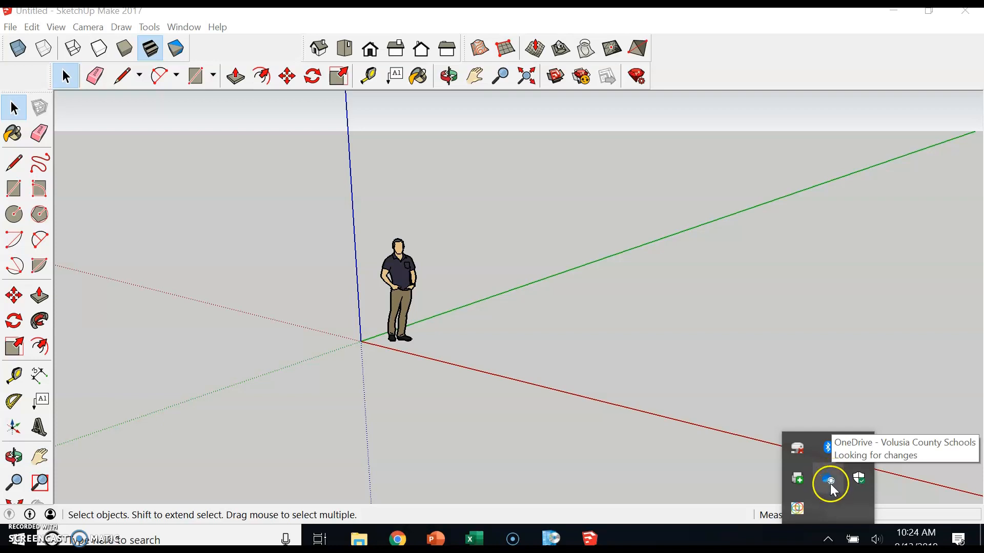
{"action": "left_click", "coordinate": [827, 485]}
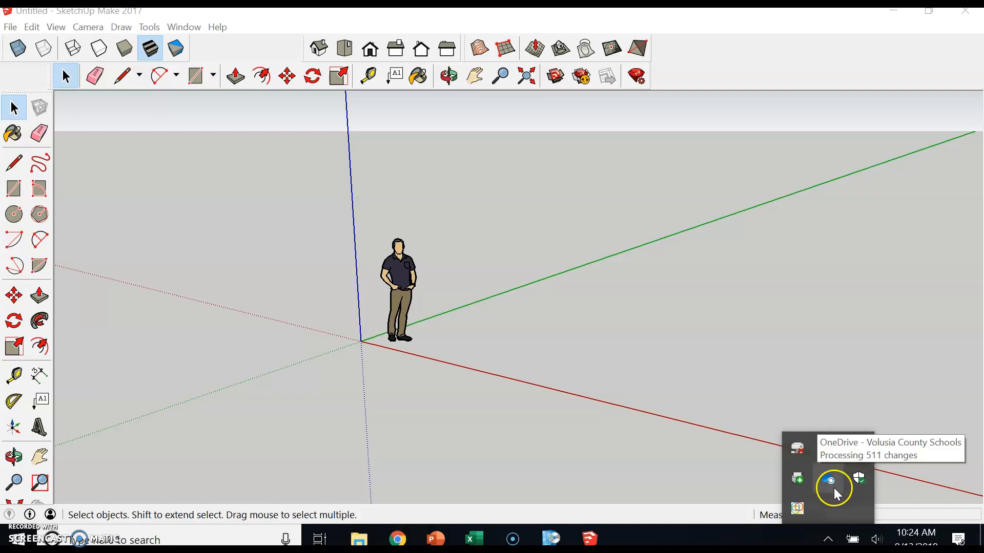
{"action": "left_click", "coordinate": [592, 279]}
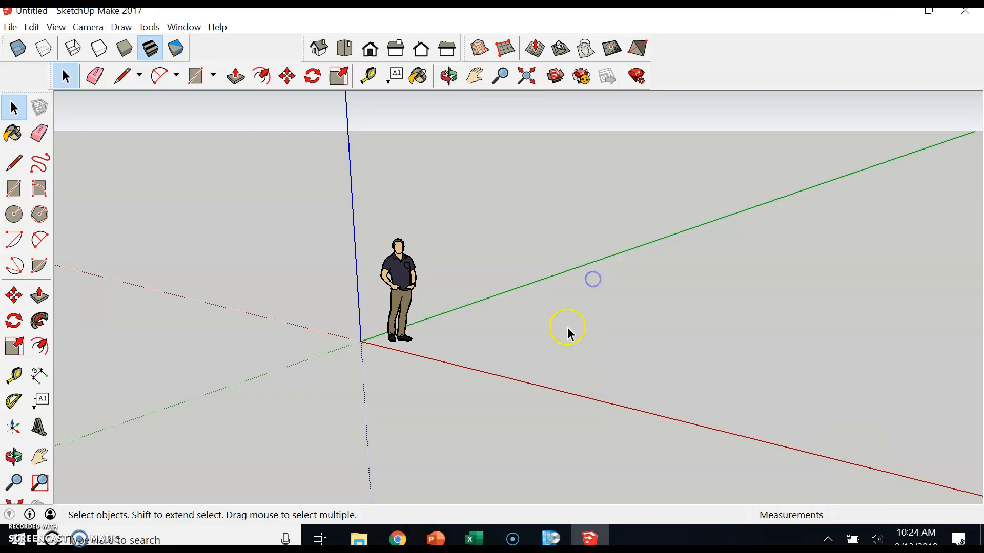
- Draw a ground-plane rectangle about 2' 11" by 10' 2" between the red and green axes, beside the standing figure
{"action": "scroll", "coordinate": [589, 369], "scroll_direction": "up", "scroll_amount": 3}
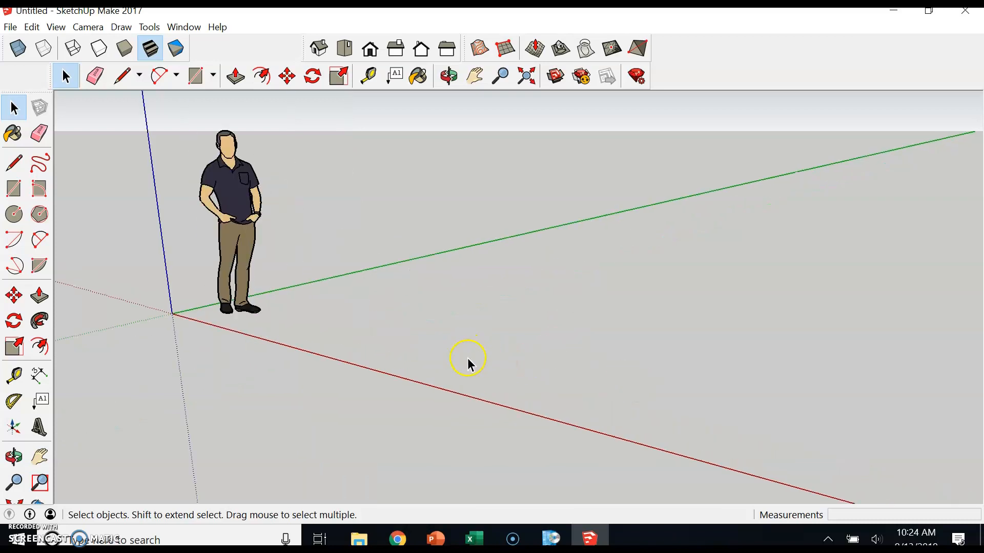
{"action": "key", "text": "r"}
{"action": "left_click", "coordinate": [360, 347]}
{"action": "left_click", "coordinate": [618, 290]}
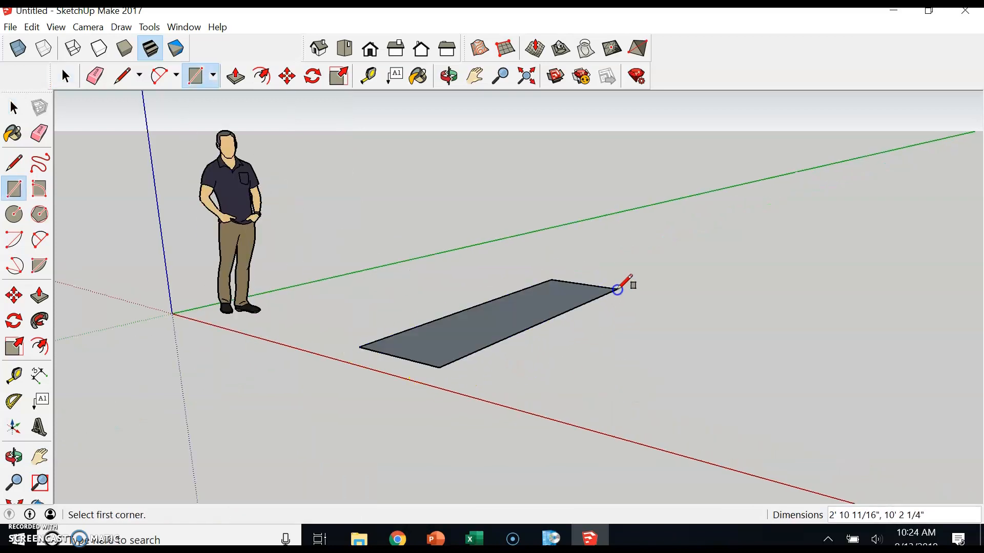
- Push/Pull the ground rectangle upward into a tall block and push its large front face inward about 1' 11"
{"action": "key", "text": "p"}
{"action": "left_click_drag", "start_coordinate": [535, 298], "coordinate": [488, 150]}
{"action": "left_click_drag", "start_coordinate": [570, 230], "coordinate": [522, 233]}
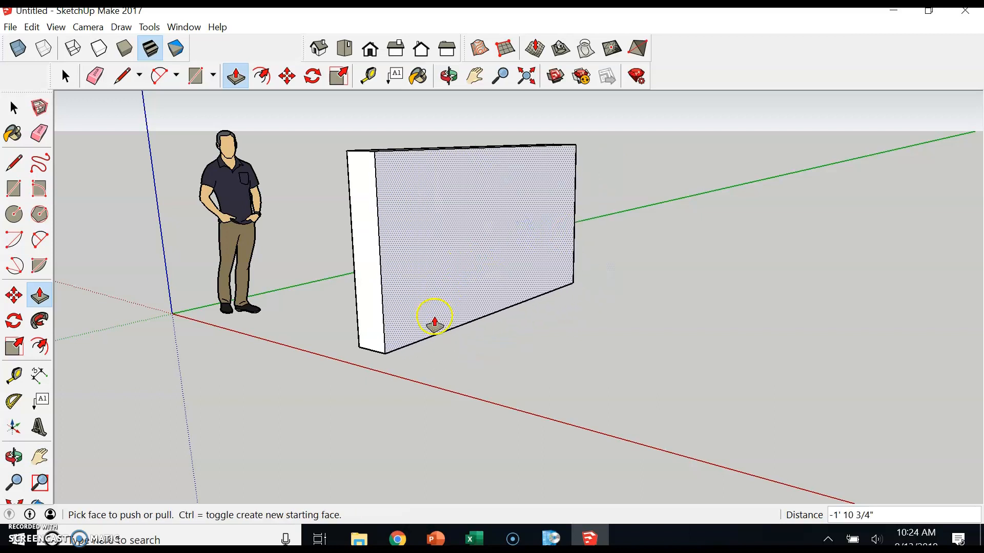
- Draw a rectangle in the middle of the wall's large front face and push it through to cut a window opening
{"action": "key", "text": "r"}
{"action": "left_click", "coordinate": [430, 210]}
{"action": "left_click", "coordinate": [546, 260]}
{"action": "key", "text": "p"}
{"action": "left_click_drag", "start_coordinate": [512, 252], "coordinate": [475, 241]}
{"action": "mouse_move", "coordinate": [580, 292]}
{"action": "middle_mouse_down"}
{"action": "mouse_move", "coordinate": [598, 249]}
{"action": "mouse_move", "coordinate": [523, 369]}
{"action": "mouse_move", "coordinate": [522, 336]}
{"action": "middle_mouse_up"}
- Paint all matching faces of the wall with Color A03 from the Colors materials
{"action": "key", "text": "b"}
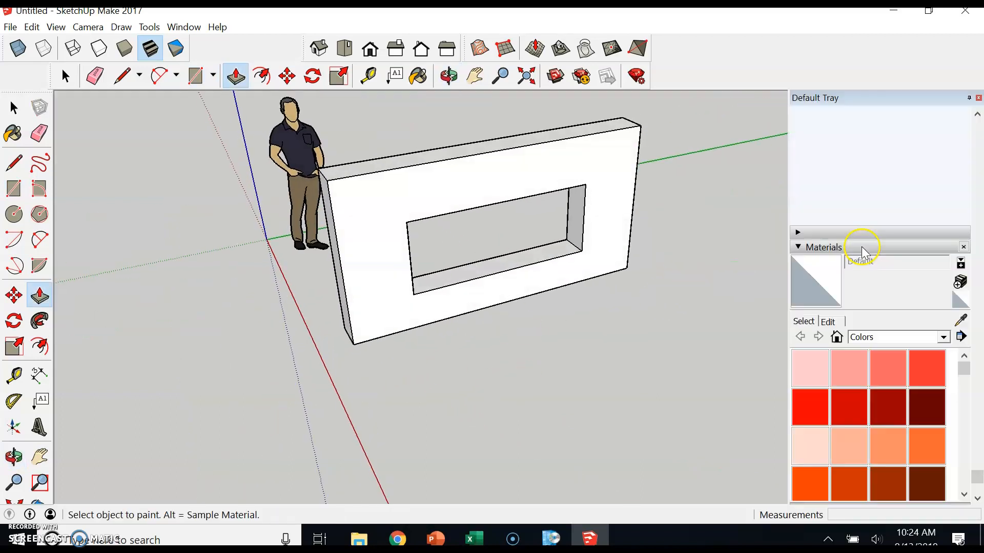
{"action": "left_click", "coordinate": [887, 370]}
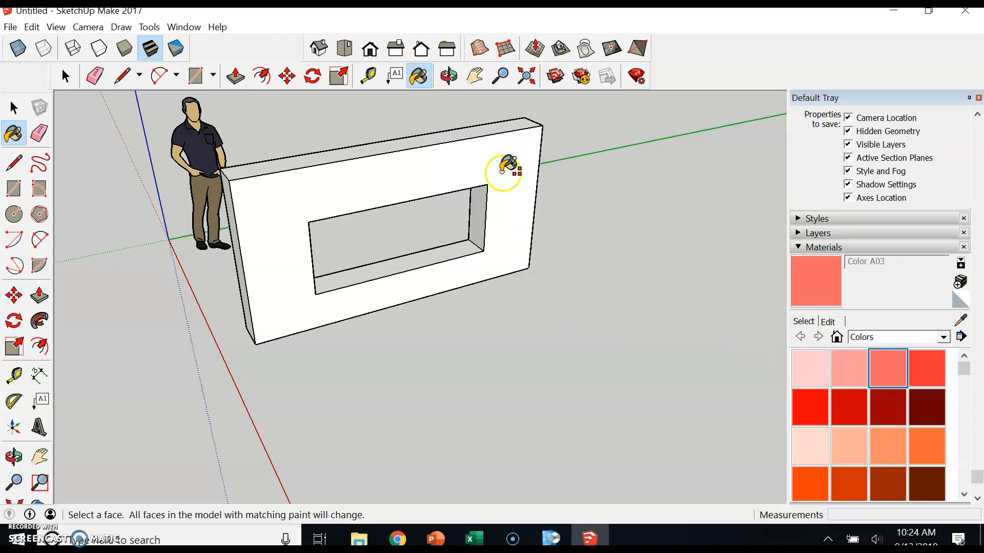
{"action": "left_click", "coordinate": [502, 170]}
{"action": "mouse_move", "coordinate": [670, 395]}
{"action": "middle_mouse_down"}
{"action": "mouse_move", "coordinate": [740, 285]}
{"action": "mouse_move", "coordinate": [783, 330]}
{"action": "middle_mouse_up"}
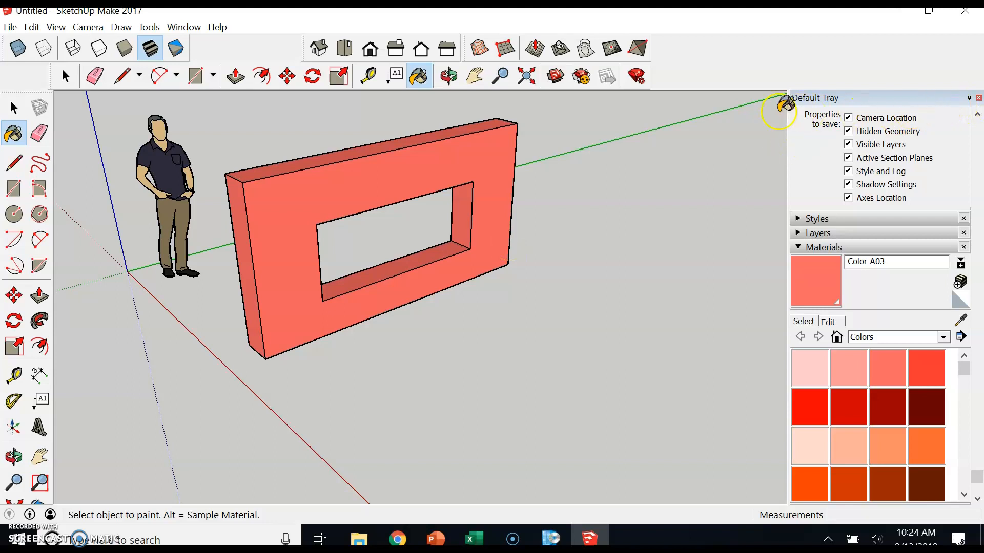
- Start saving the model under a new name and choose the OneDrive folder SketchUp Files 2019-2020 as its location
{"action": "left_click", "coordinate": [10, 27]}
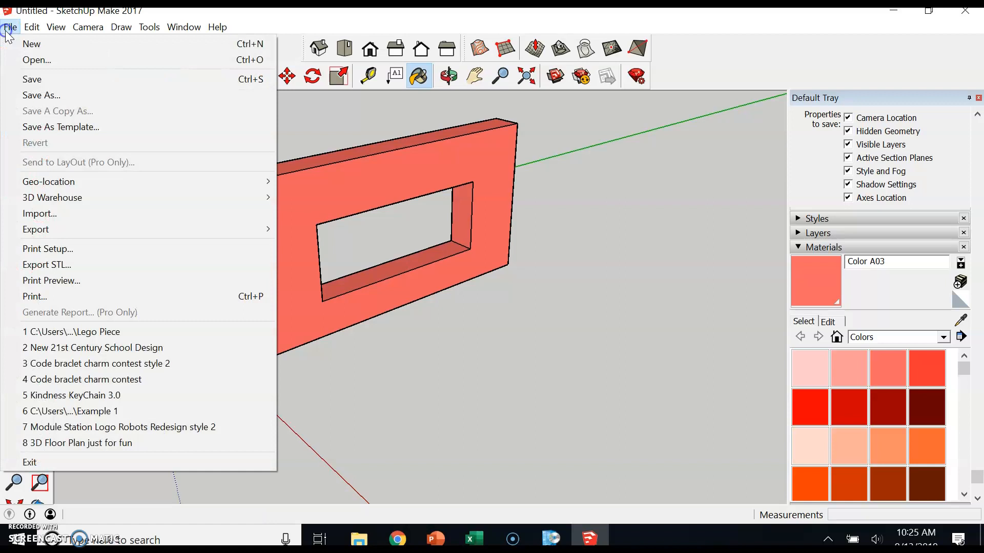
{"action": "left_click", "coordinate": [63, 95]}
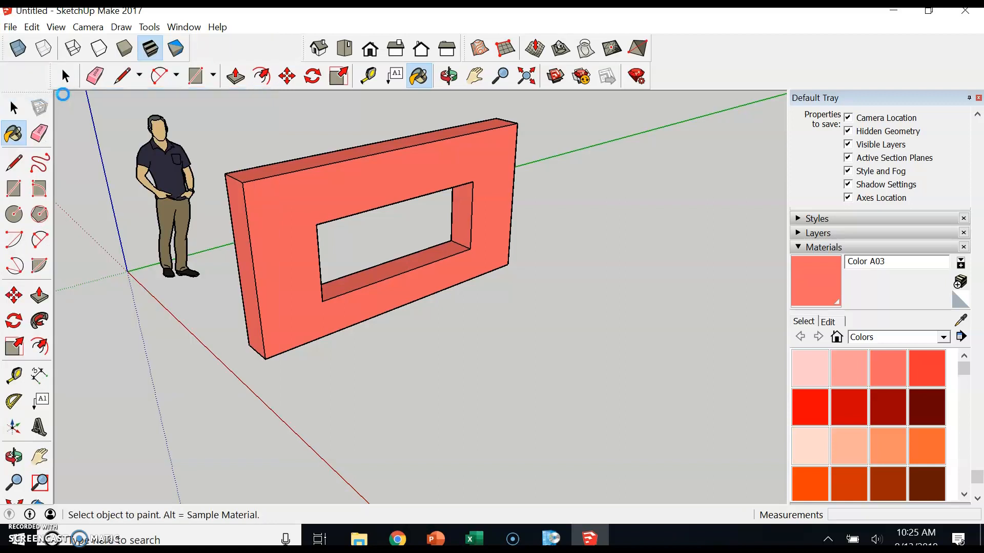
{"action": "left_click_drag", "start_coordinate": [259, 54], "coordinate": [454, 87]}
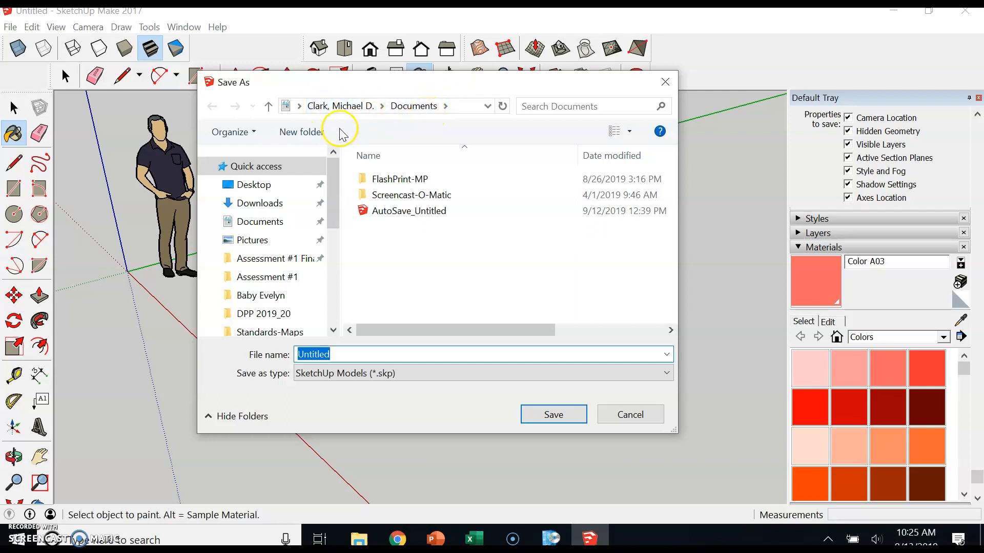
{"action": "left_click_drag", "start_coordinate": [333, 203], "coordinate": [340, 246]}
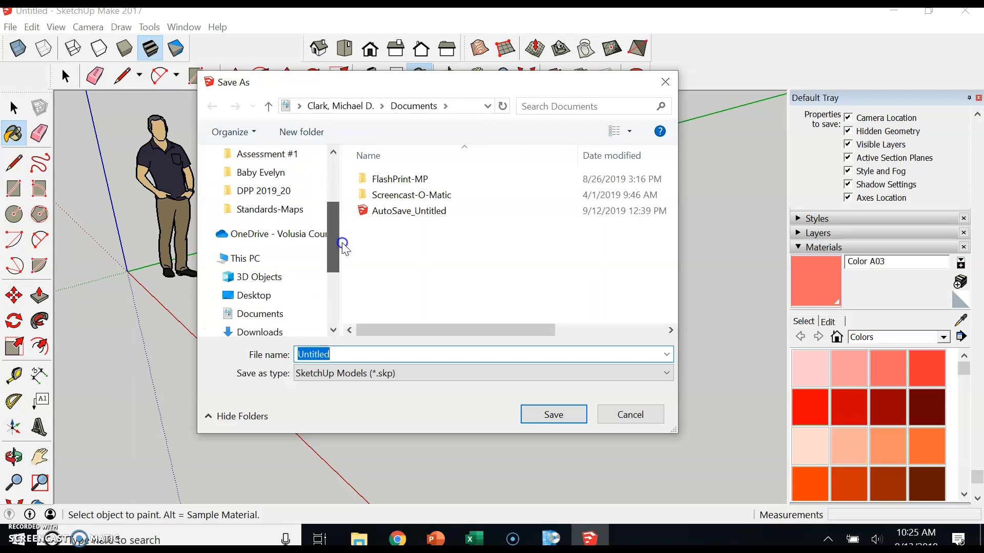
{"action": "left_click", "coordinate": [275, 235]}
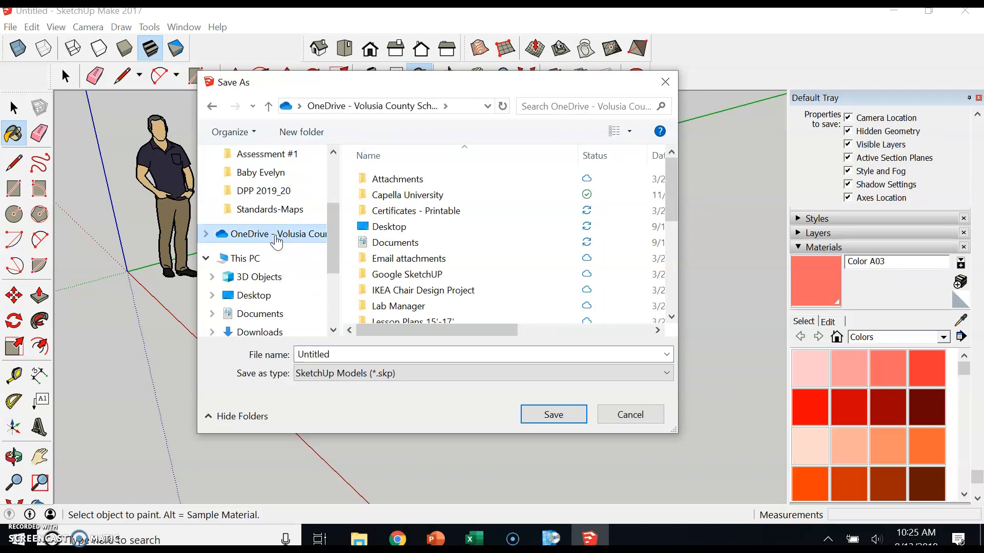
{"action": "left_click_drag", "start_coordinate": [671, 191], "coordinate": [678, 261]}
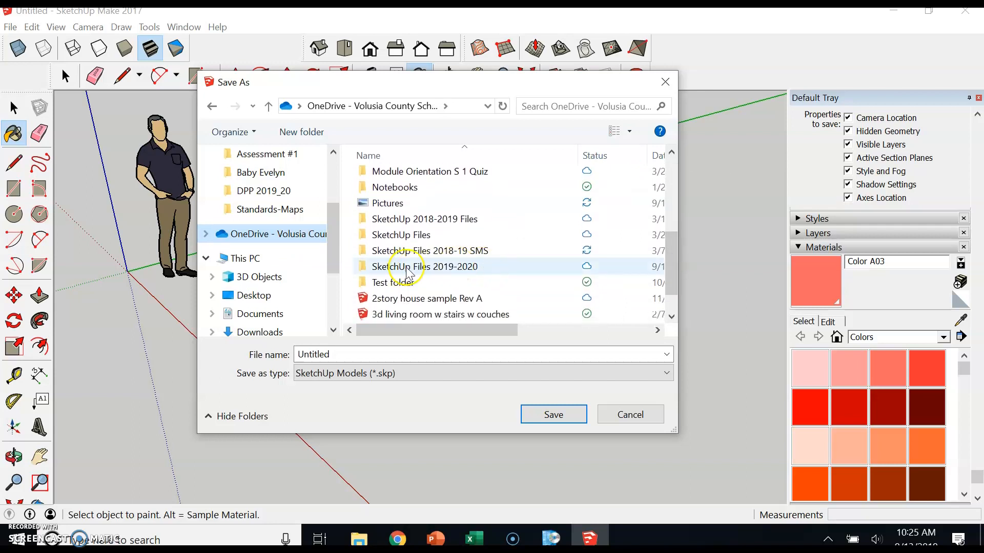
{"action": "double_click", "coordinate": [457, 277]}
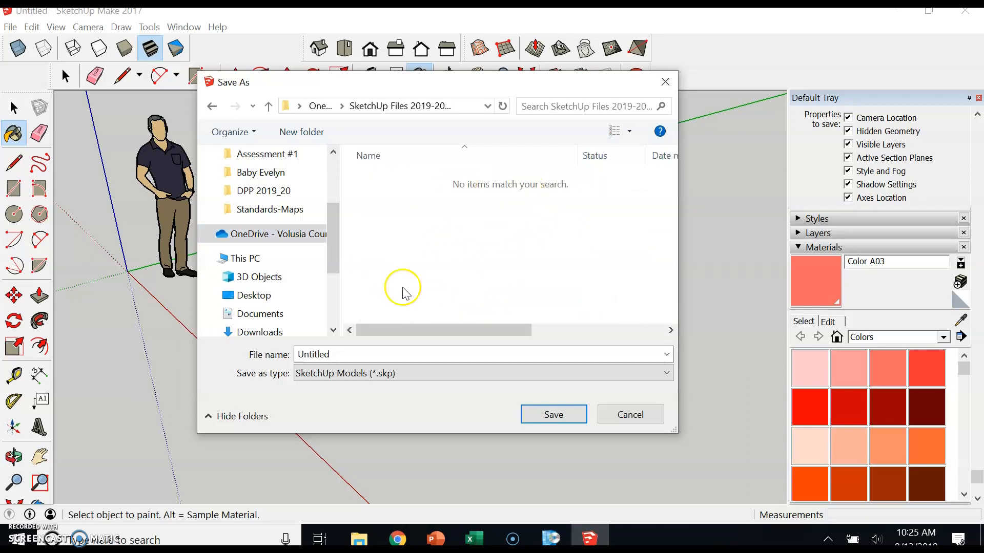
- Save the file as a SketchUp model named "3D Shapes Project STEM Class" followed by the teacher's name
{"action": "left_click", "coordinate": [379, 374]}
{"action": "left_click", "coordinate": [380, 375]}
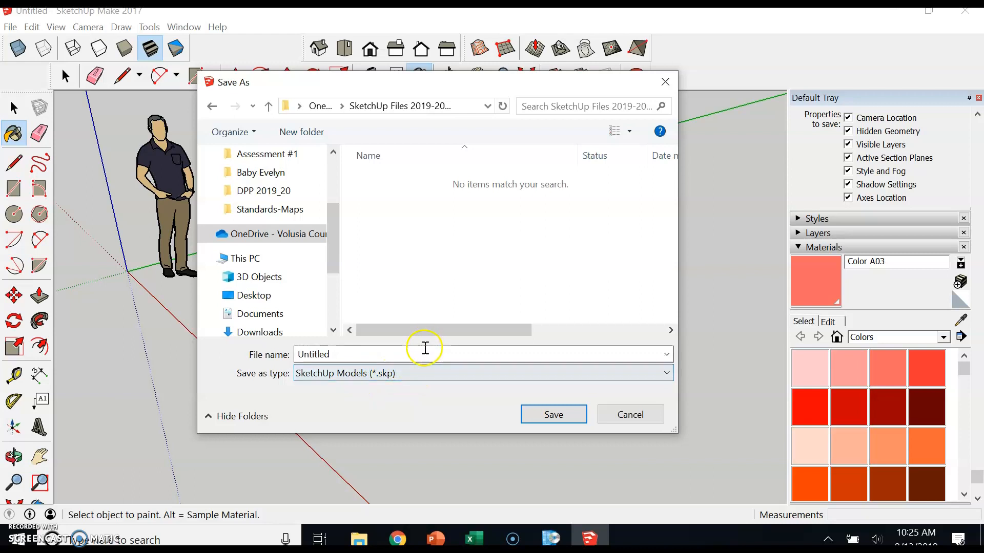
{"action": "double_click", "coordinate": [338, 354]}
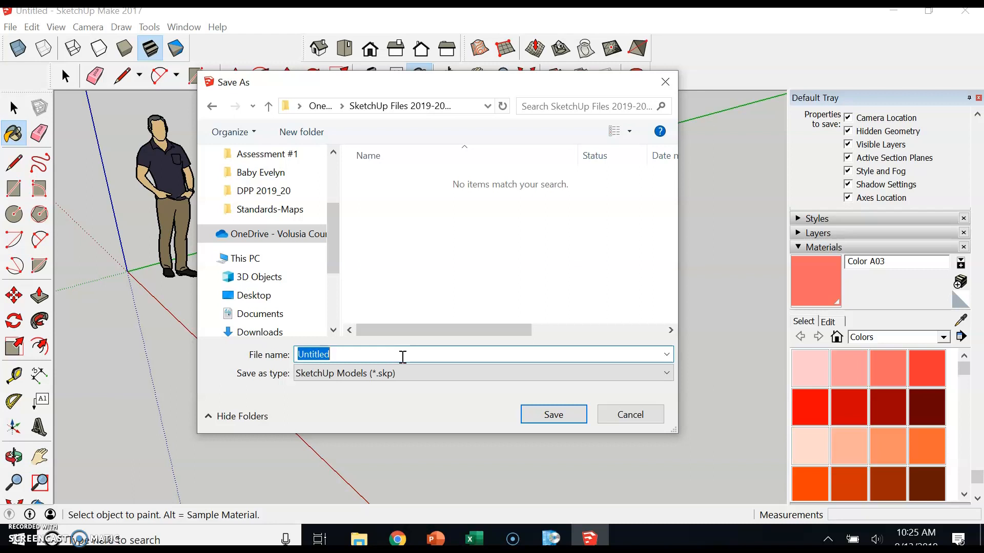
{"action": "type", "text": "3D Shapes Project STEM C"}
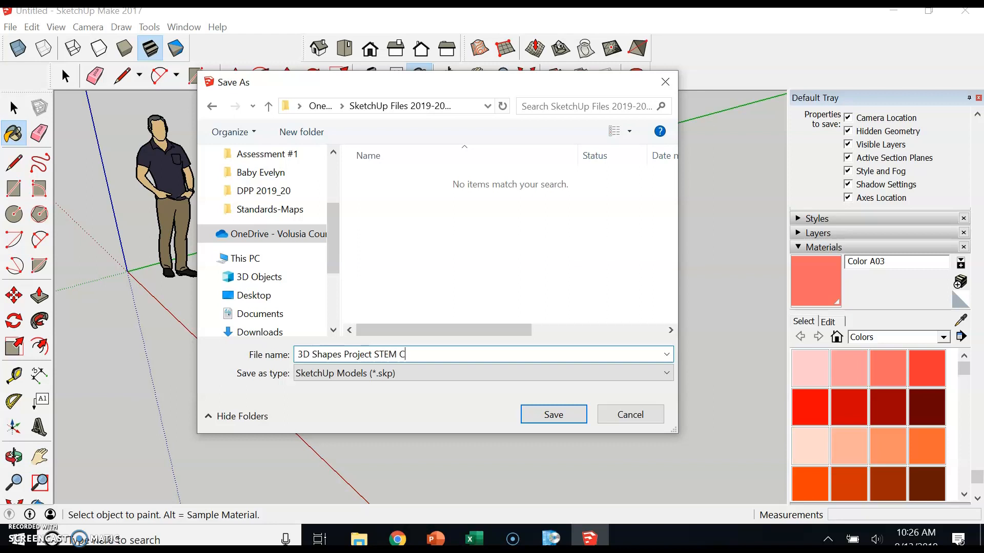
{"action": "type", "text": "Mr Clark"}
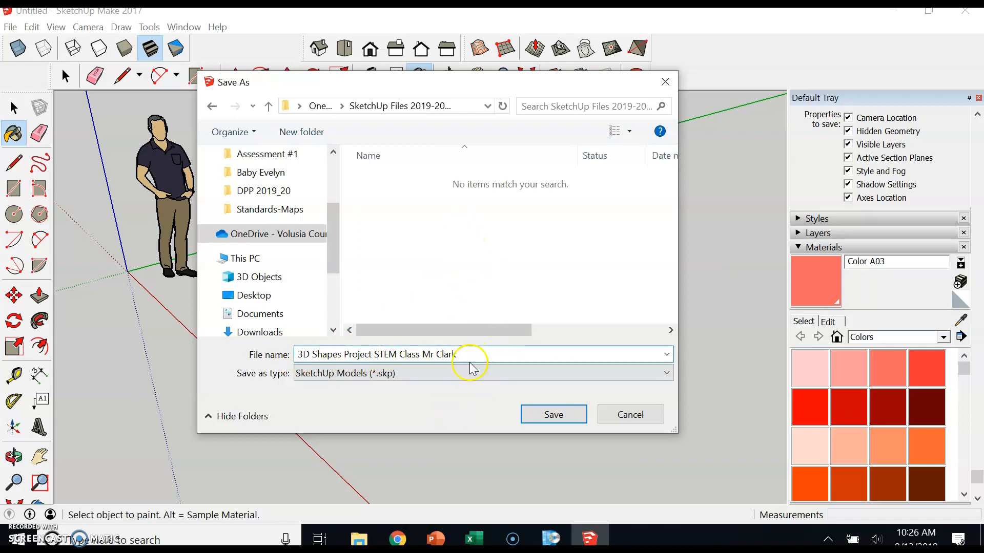
{"action": "left_click", "coordinate": [553, 416]}
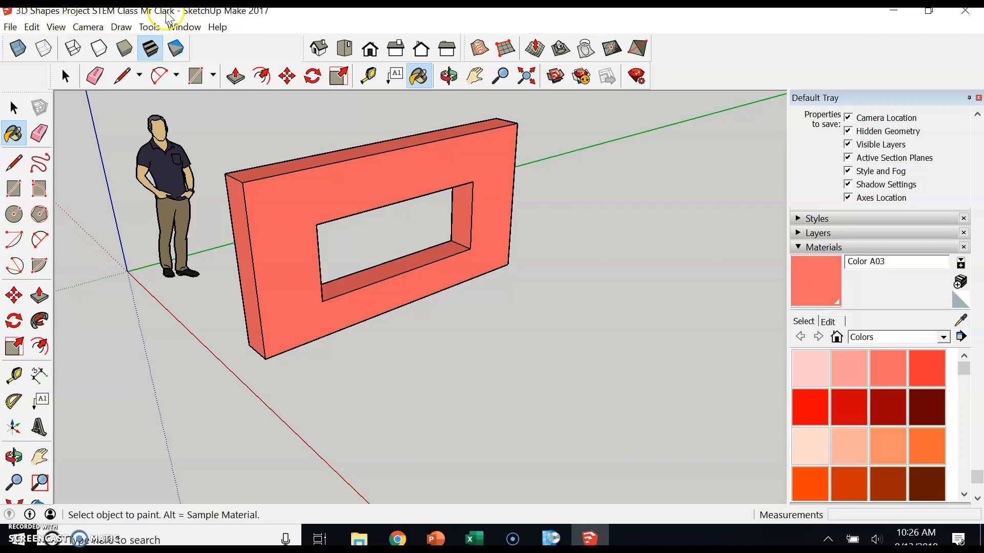
- Save the active model again under its existing file name
{"action": "left_click", "coordinate": [9, 27]}
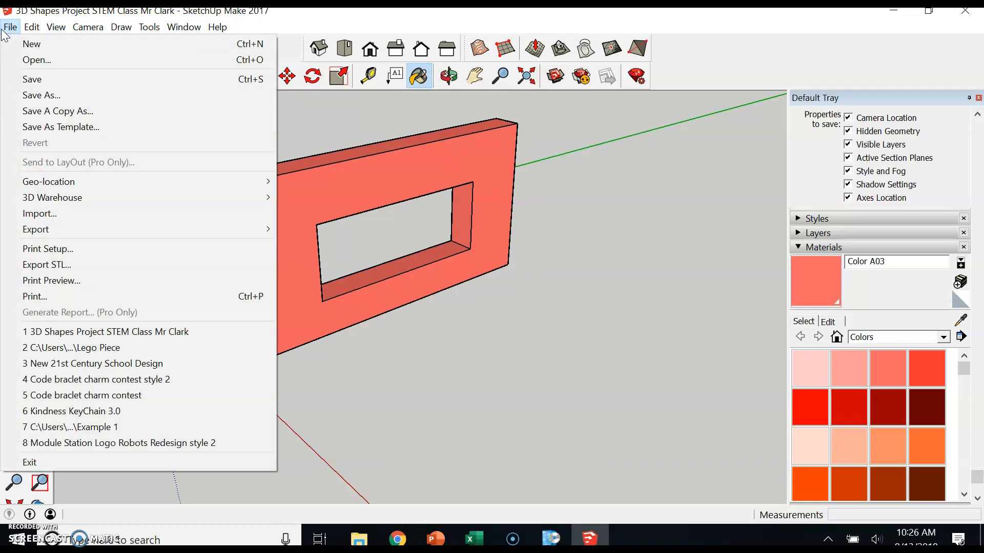
{"action": "left_click", "coordinate": [6, 28]}
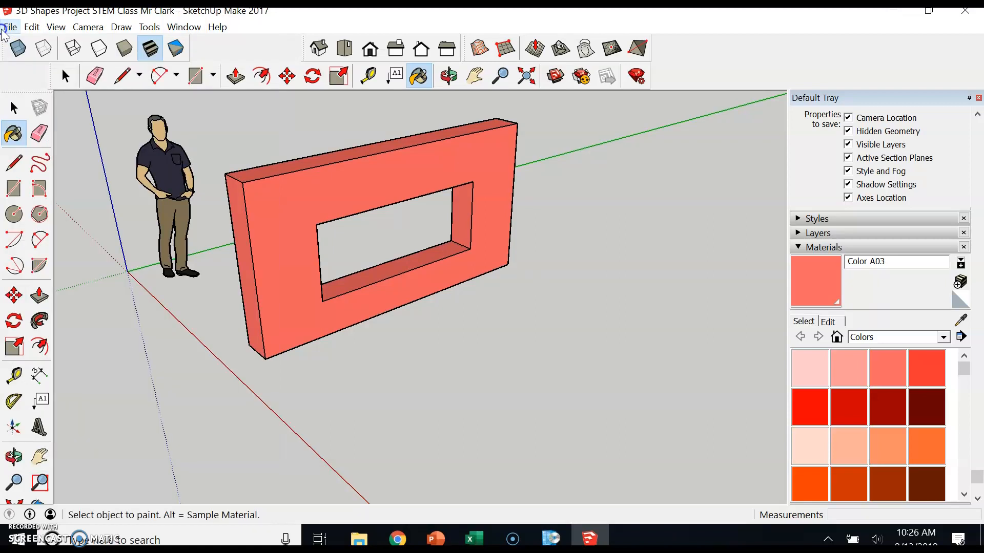
{"action": "left_click", "coordinate": [45, 15]}
{"action": "left_click", "coordinate": [10, 26]}
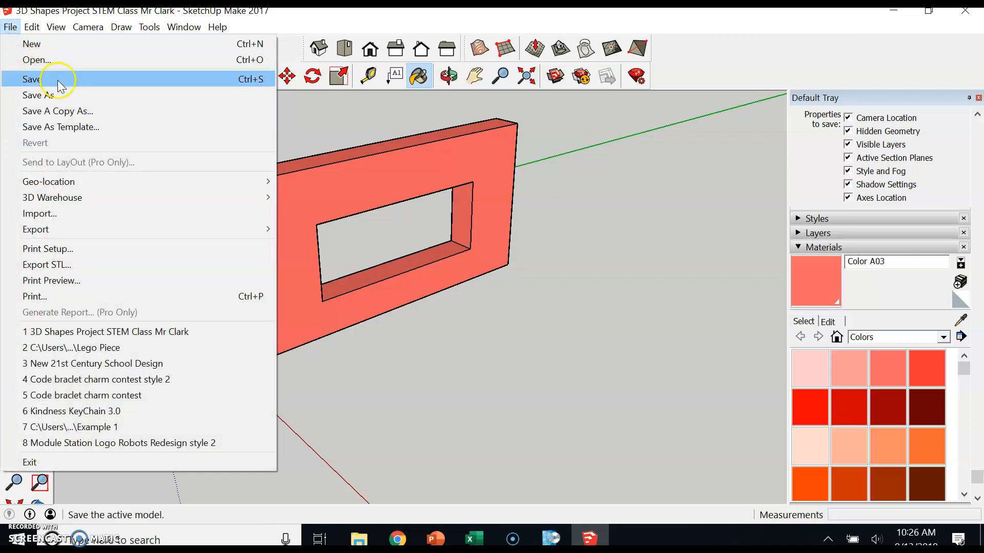
{"action": "left_click", "coordinate": [59, 86]}
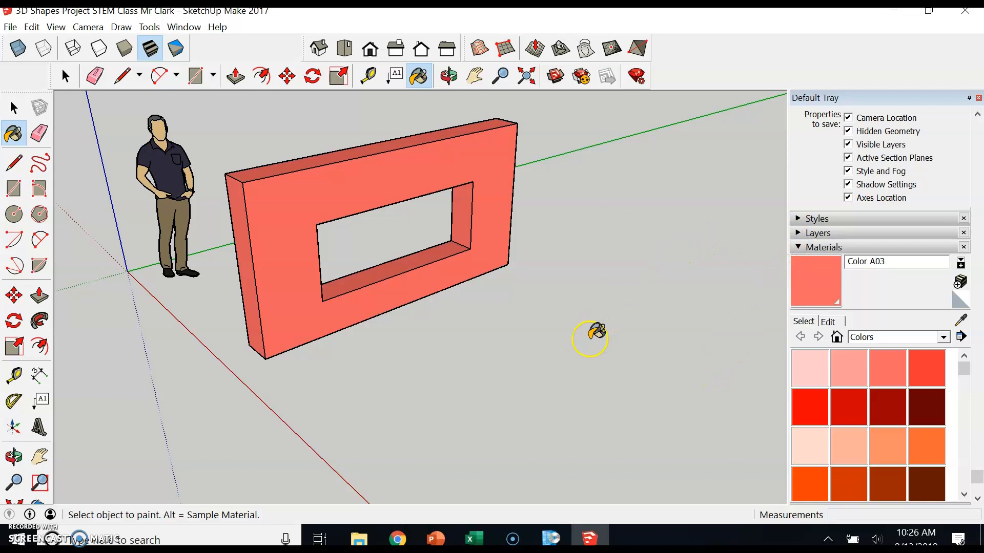
{"action": "left_click", "coordinate": [512, 539]}
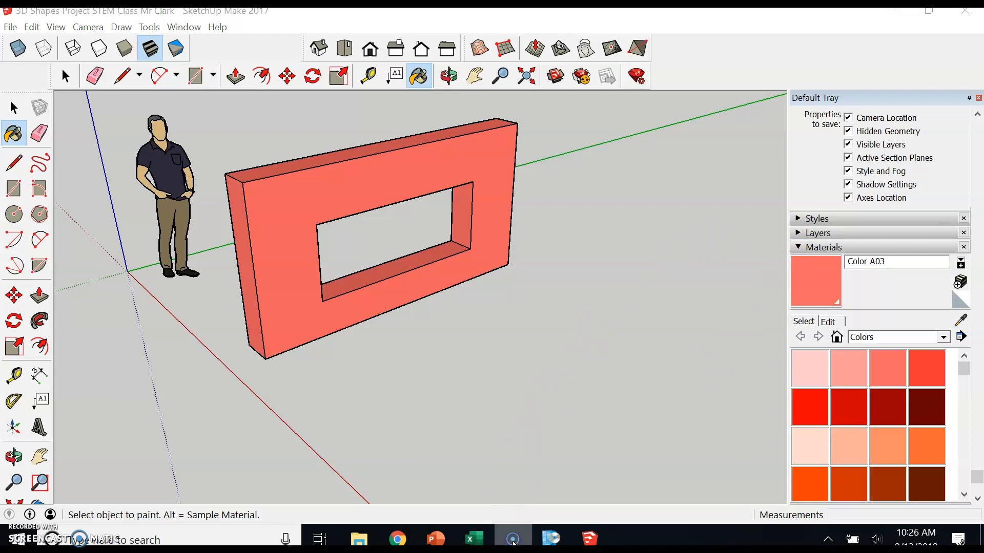